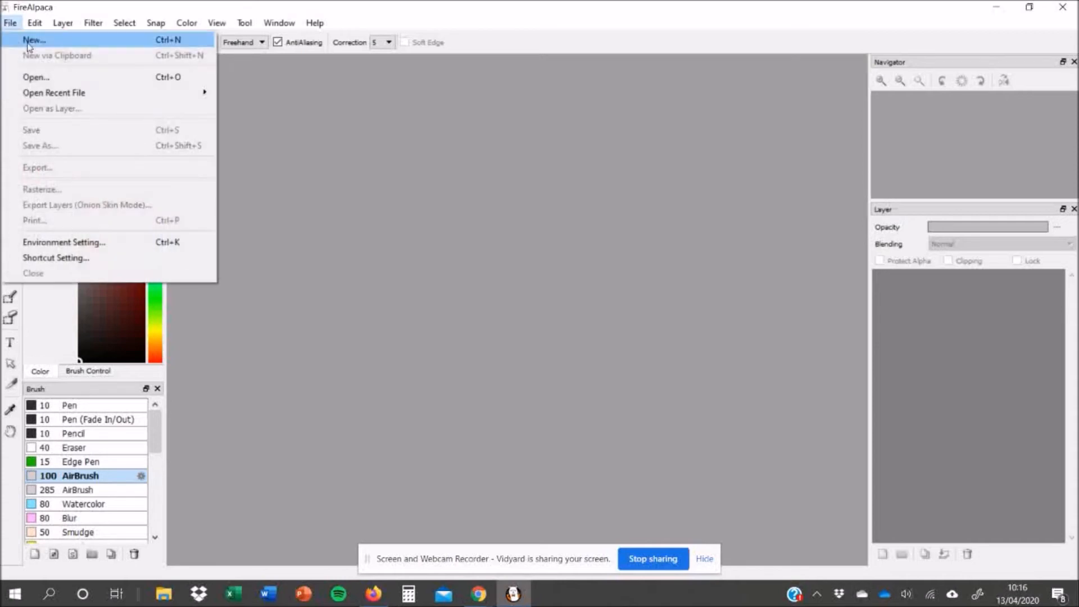
- Create a new 29.7 × 21 cm image at 350 dpi
click(29, 40)
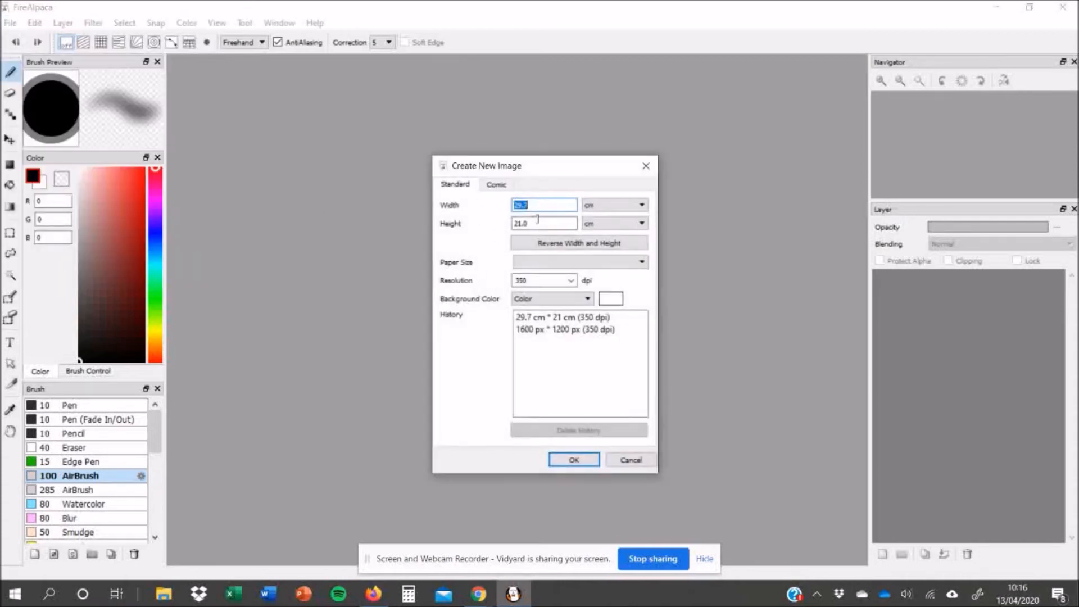
click(575, 459)
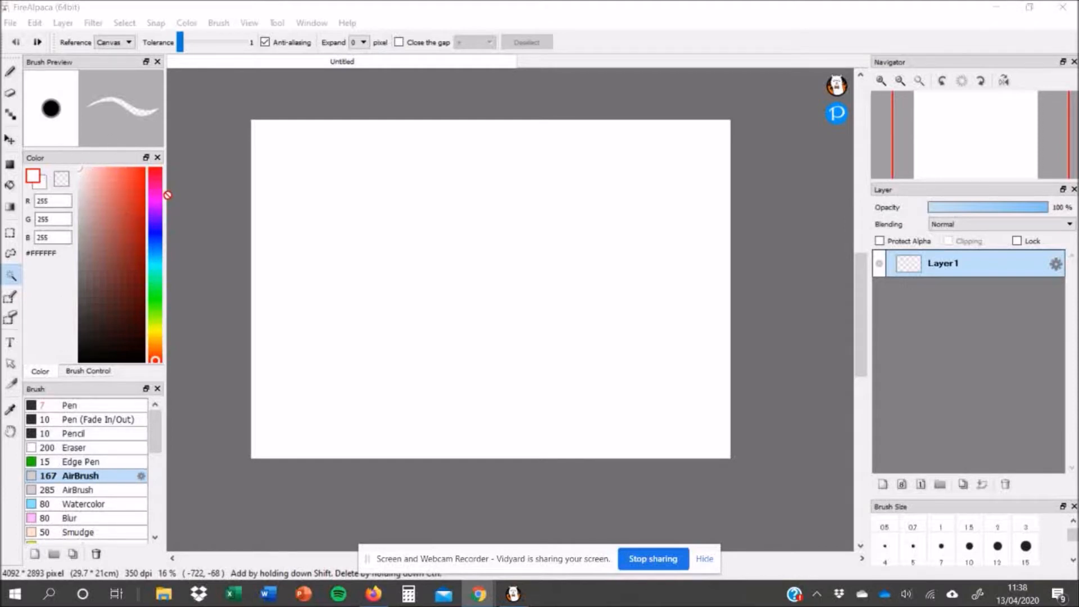
- Pick a pale beige colour (#D4CE83), switch to the Brush tool and paint a horizontal stroke across the canvas top
click(156, 336)
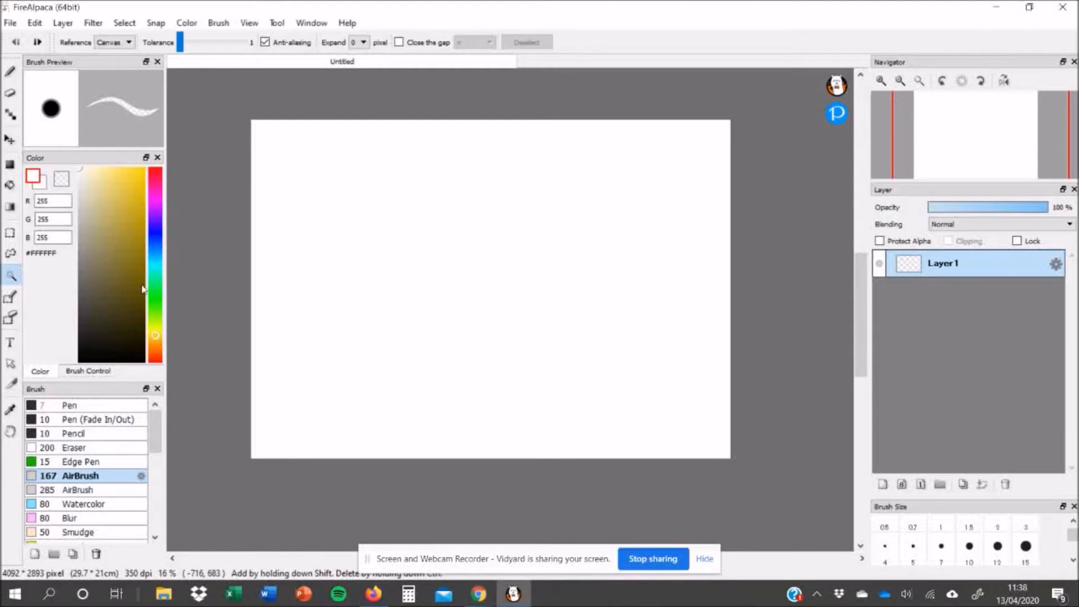
click(138, 242)
mouse_move(133, 255)
mouse_down()
mouse_move(89, 254)
mouse_move(90, 266)
mouse_move(88, 200)
mouse_up()
click(9, 73)
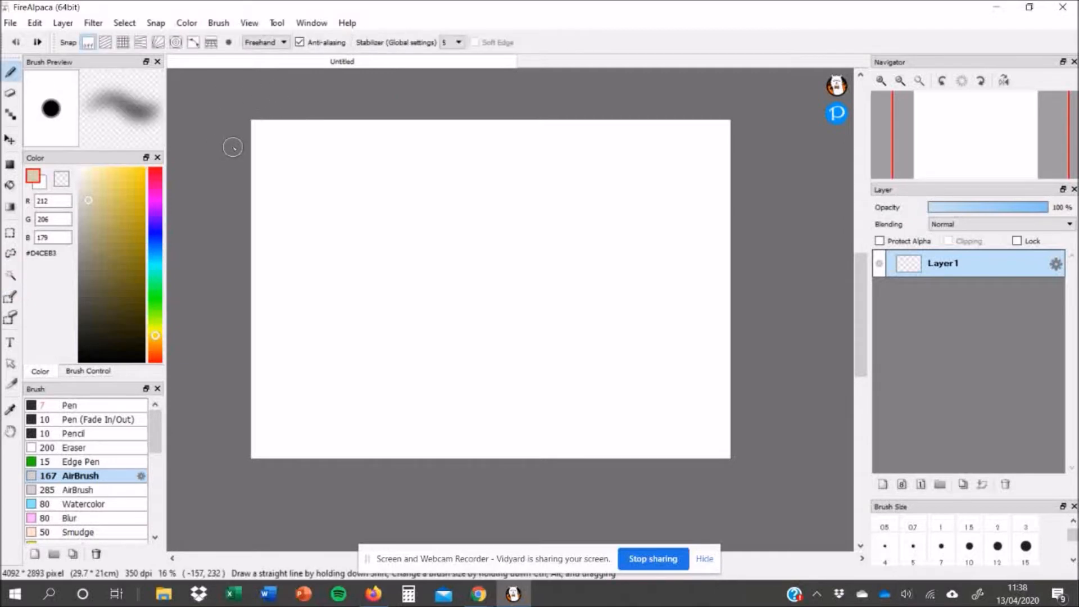
mouse_move(325, 143)
mouse_down()
mouse_move(229, 127)
mouse_move(489, 151)
mouse_move(381, 97)
mouse_move(494, 123)
mouse_move(733, 138)
mouse_move(259, 224)
mouse_move(554, 315)
mouse_move(172, 448)
mouse_move(706, 369)
mouse_move(568, 128)
mouse_up()
- Add a layer and paint further diagonal and horizontal streaks in lighter tones
click(63, 23)
click(98, 235)
mouse_move(250, 144)
mouse_down()
mouse_move(436, 267)
mouse_move(662, 277)
mouse_move(740, 446)
mouse_move(294, 407)
mouse_move(458, 287)
mouse_move(454, 296)
mouse_up()
click(62, 23)
click(116, 193)
click(110, 173)
mouse_move(261, 403)
mouse_down()
mouse_move(260, 342)
mouse_move(632, 405)
mouse_move(481, 285)
mouse_move(383, 164)
mouse_move(220, 275)
mouse_move(638, 238)
mouse_move(725, 248)
mouse_up()
- Pick new shades and paint several more horizontal streaks to fill the canvas with texture
click(155, 357)
click(102, 199)
drag(254, 160, 729, 168)
drag(359, 193, 729, 232)
drag(272, 299, 461, 304)
drag(554, 342, 694, 373)
drag(518, 435, 685, 421)
click(82, 217)
mouse_move(382, 220)
mouse_down()
mouse_move(544, 236)
mouse_move(301, 227)
mouse_up()
- Add a new layer, draw a canvas-sized rectangle, fill it with the Bucket tool and move that layer to the bottom of the stack
drag(976, 262, 967, 286)
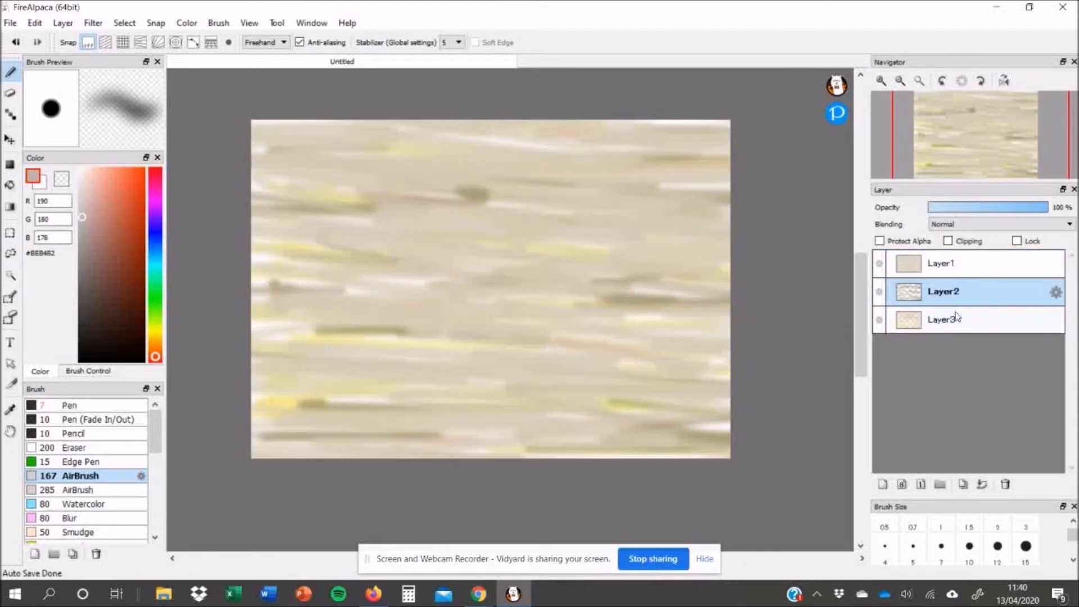
click(979, 264)
click(883, 485)
click(266, 42)
click(263, 77)
mouse_move(251, 120)
mouse_down()
mouse_move(731, 459)
mouse_move(723, 452)
mouse_up()
click(10, 186)
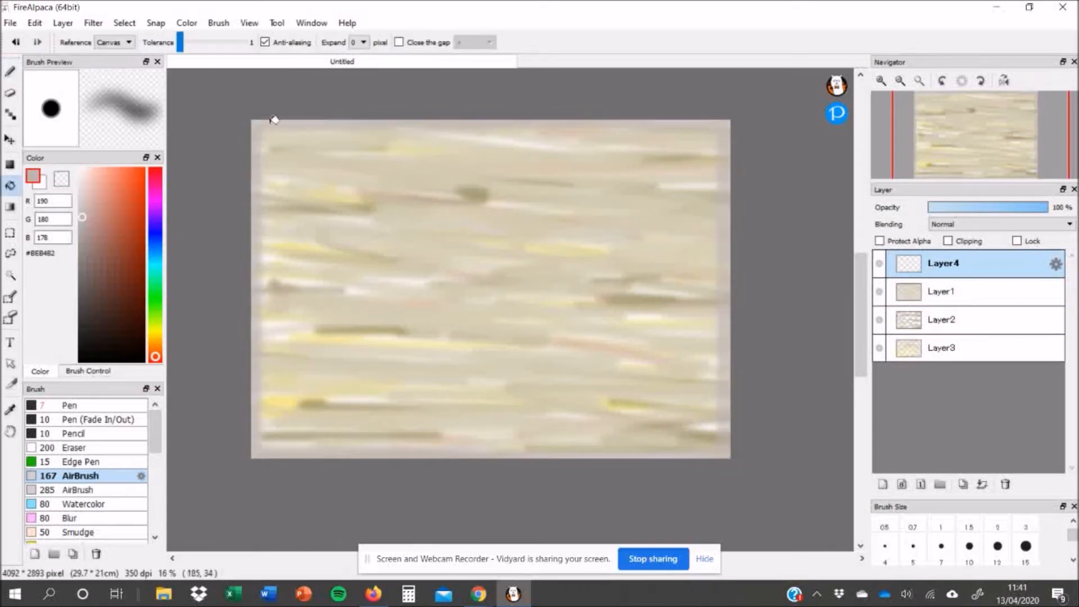
click(328, 318)
drag(956, 263, 990, 350)
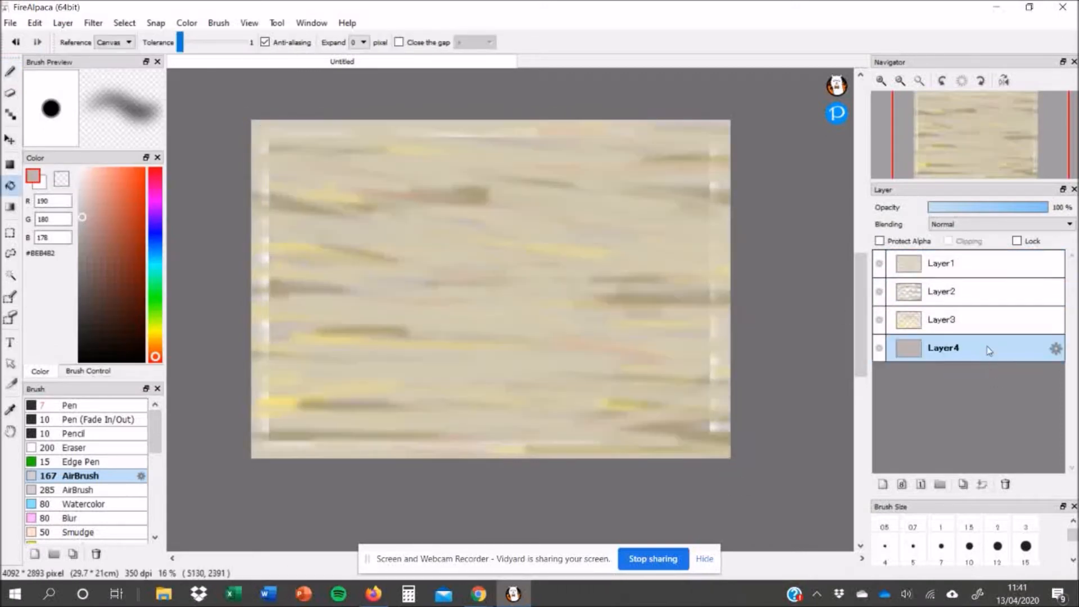
- Add a new layer at the top of the stack and paste the hand image into it
key(ctrl+v)
key(ctrl+z)
click(69, 24)
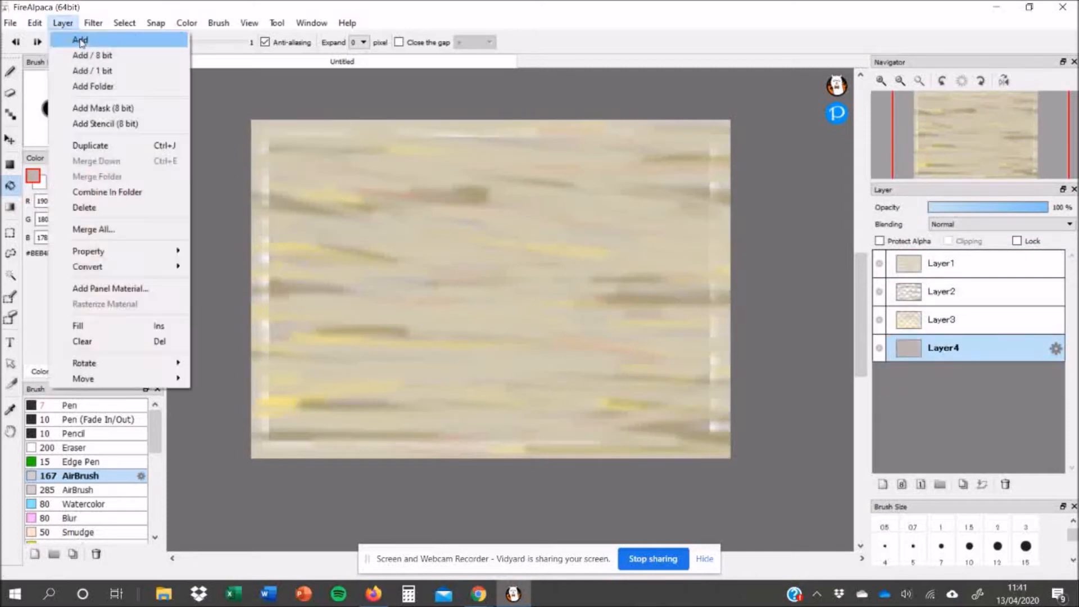
click(82, 39)
drag(966, 348, 968, 262)
key(ctrl+v)
- Select the pasted hand shape with the Magic Wand and drag the selection to the canvas centre
click(315, 175)
click(10, 275)
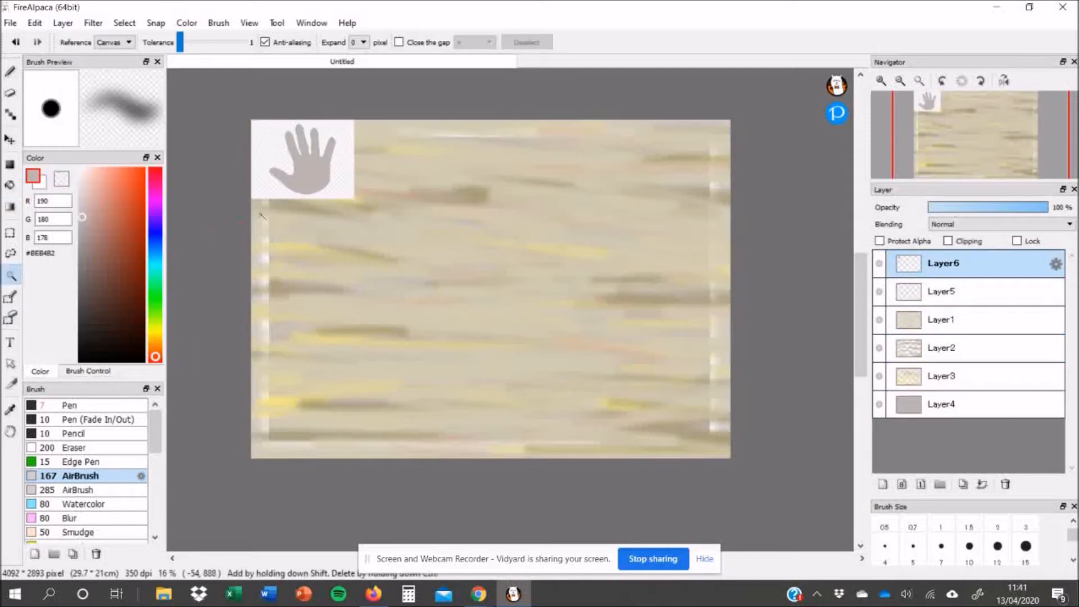
click(313, 172)
drag(313, 172, 498, 288)
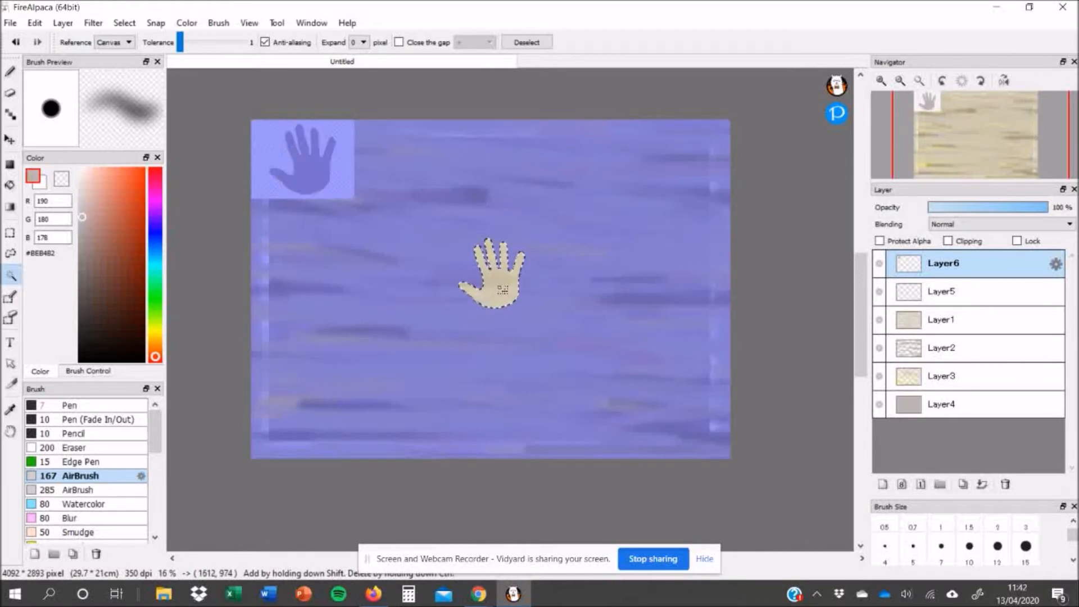
- Choose the 285 AirBrush in orange-red #DD3913, set the brush mode to Freehand and undo a stray mark
click(81, 491)
mouse_move(123, 174)
mouse_down()
mouse_move(140, 235)
mouse_move(140, 195)
mouse_up()
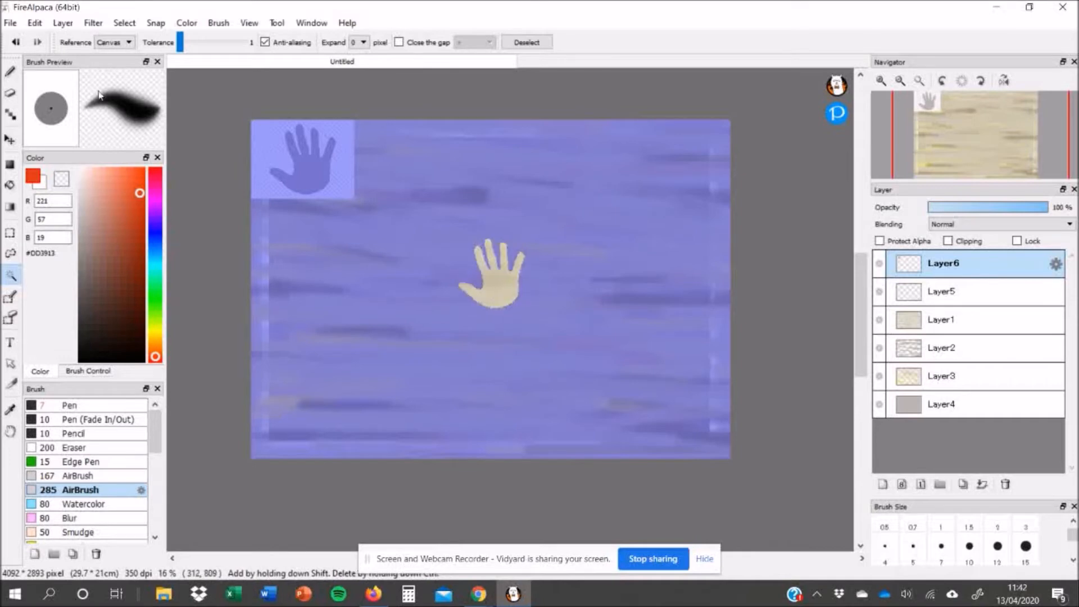
key(b)
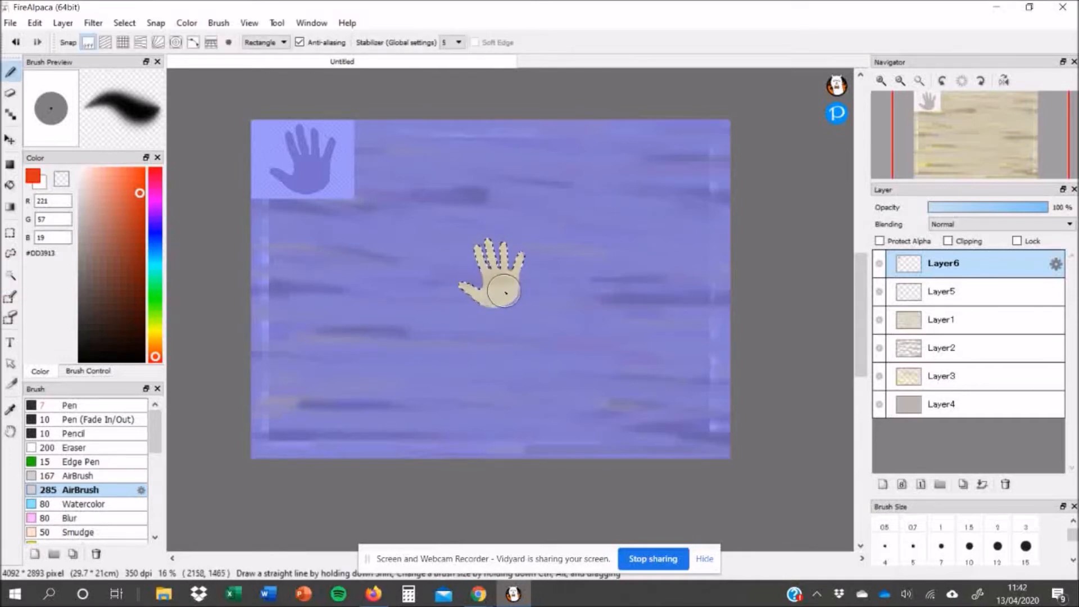
drag(513, 254, 517, 256)
click(274, 43)
click(272, 53)
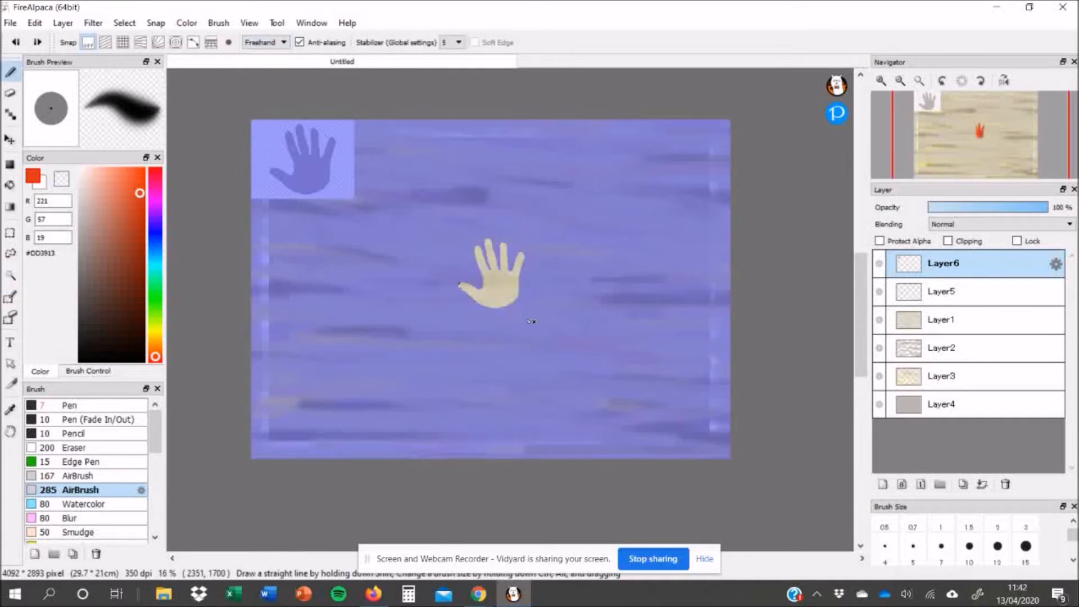
key(ctrl+z)
- Reselect the hand shape with the Magic Wand and move the selection to the canvas centre
click(11, 277)
click(530, 312)
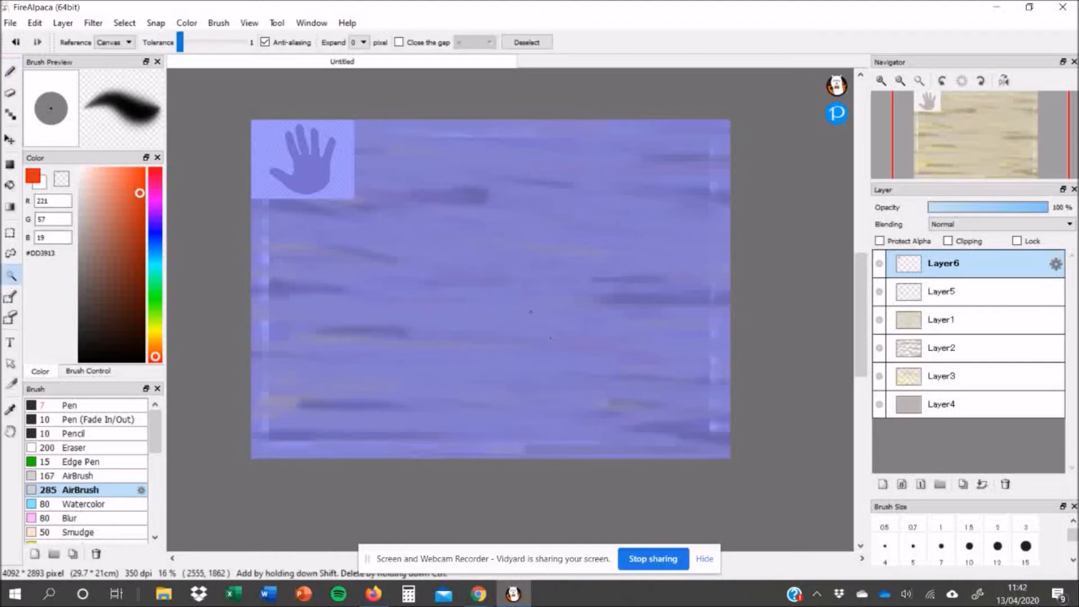
click(330, 180)
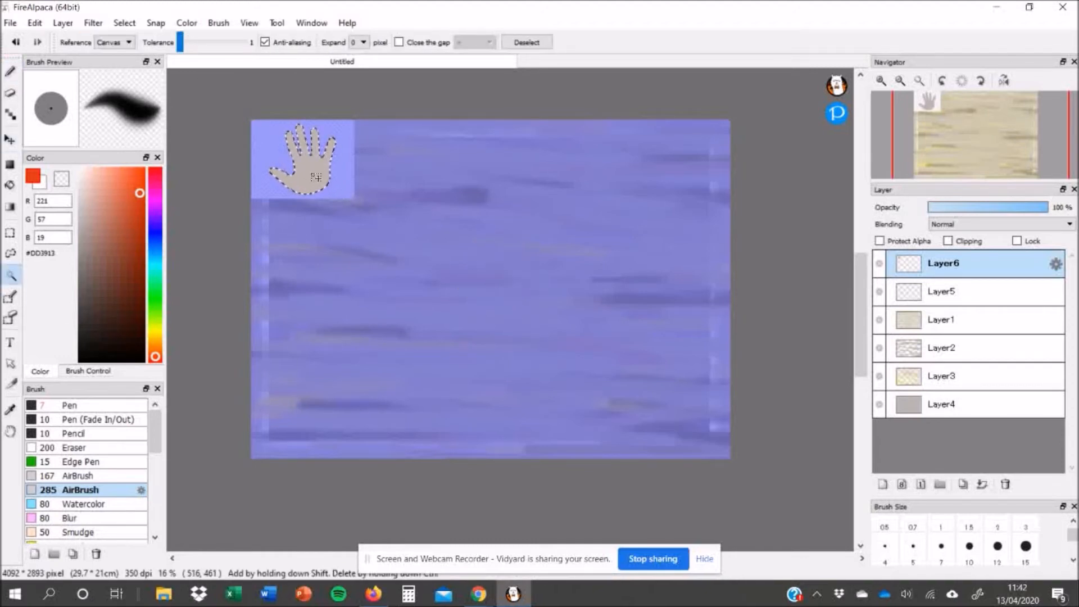
drag(497, 285, 486, 283)
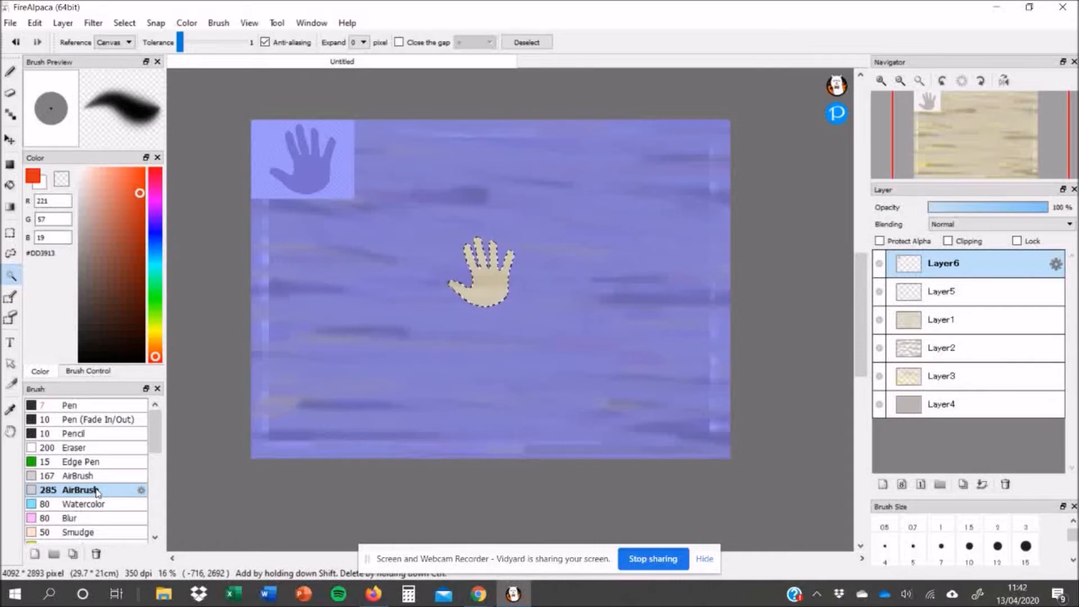
- Invert the selection, airbrush orange-red around the centred hand stencil and deselect
click(124, 23)
click(137, 70)
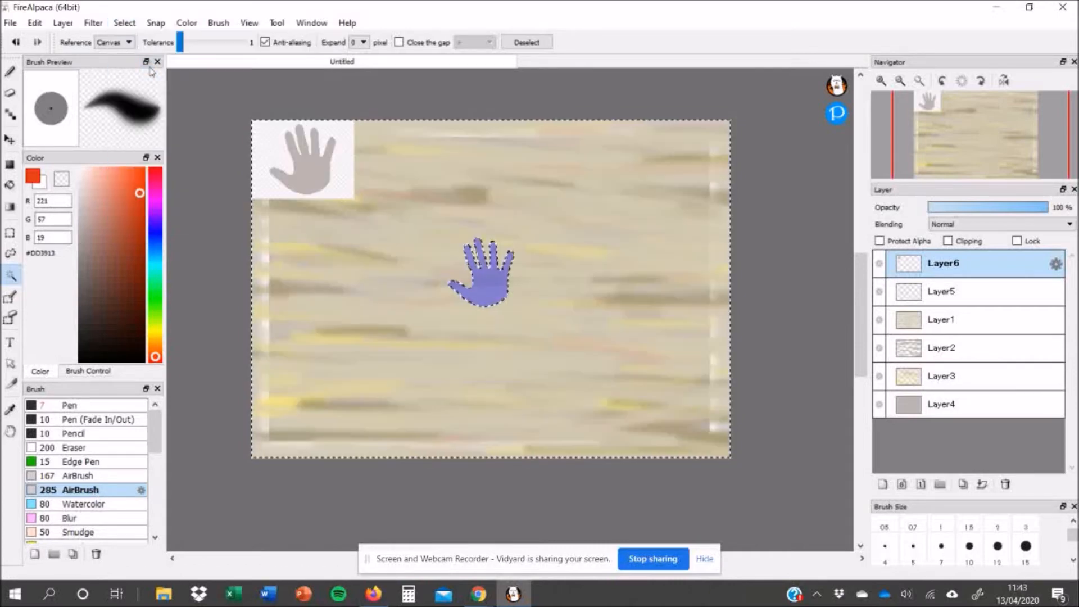
click(10, 72)
mouse_move(475, 287)
mouse_down()
mouse_move(475, 247)
mouse_move(500, 281)
mouse_move(475, 256)
mouse_move(481, 281)
mouse_up()
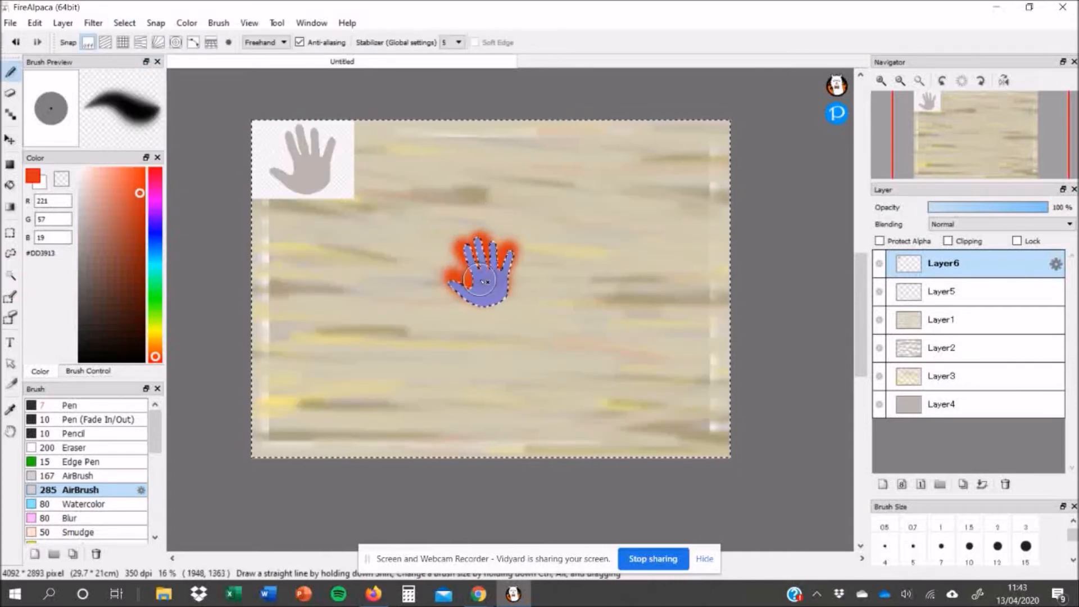
key(ctrl+d)
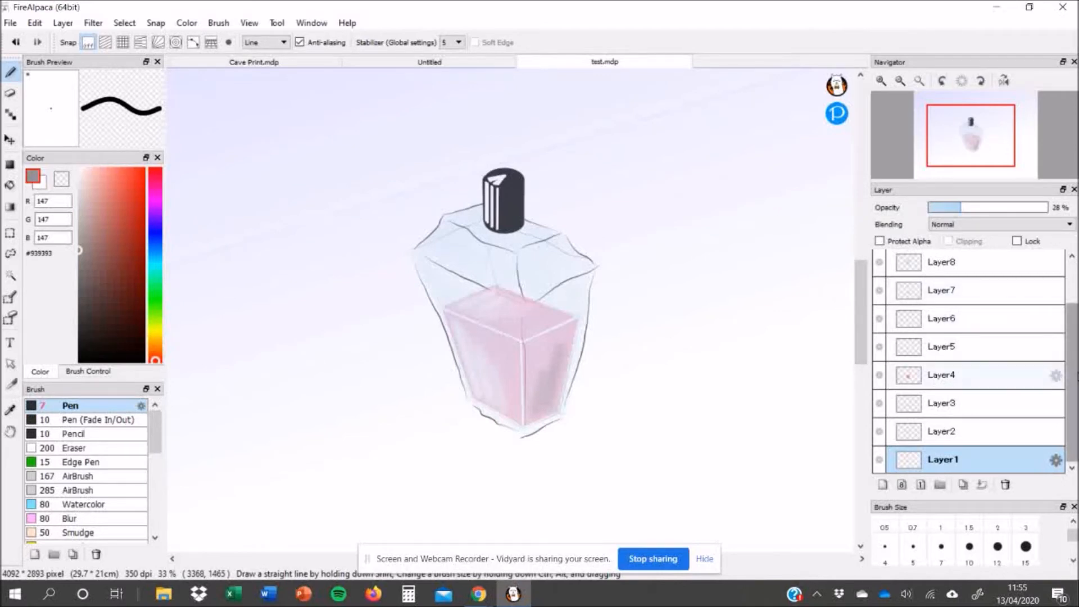
- In the bottle drawing, hide the layers one by one from Layer9 down to Layer3
drag(1073, 383, 1077, 325)
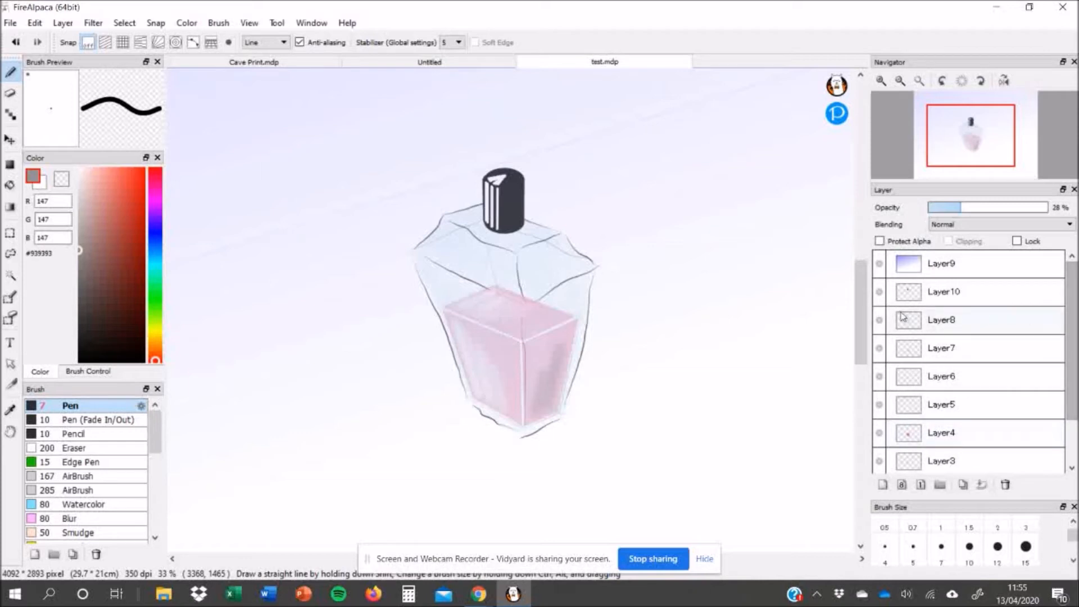
click(880, 264)
click(880, 293)
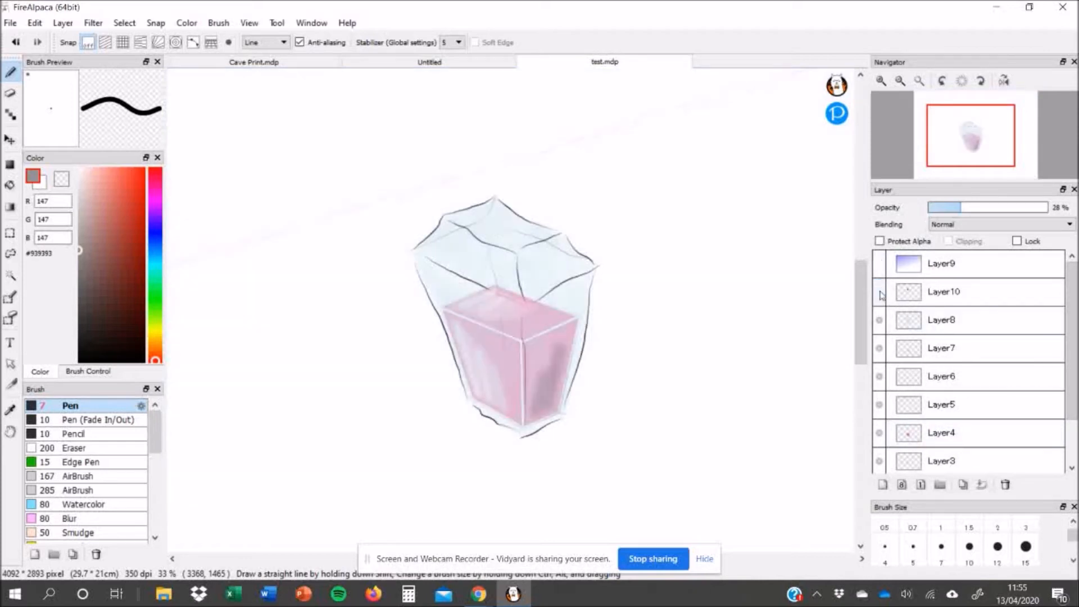
click(880, 323)
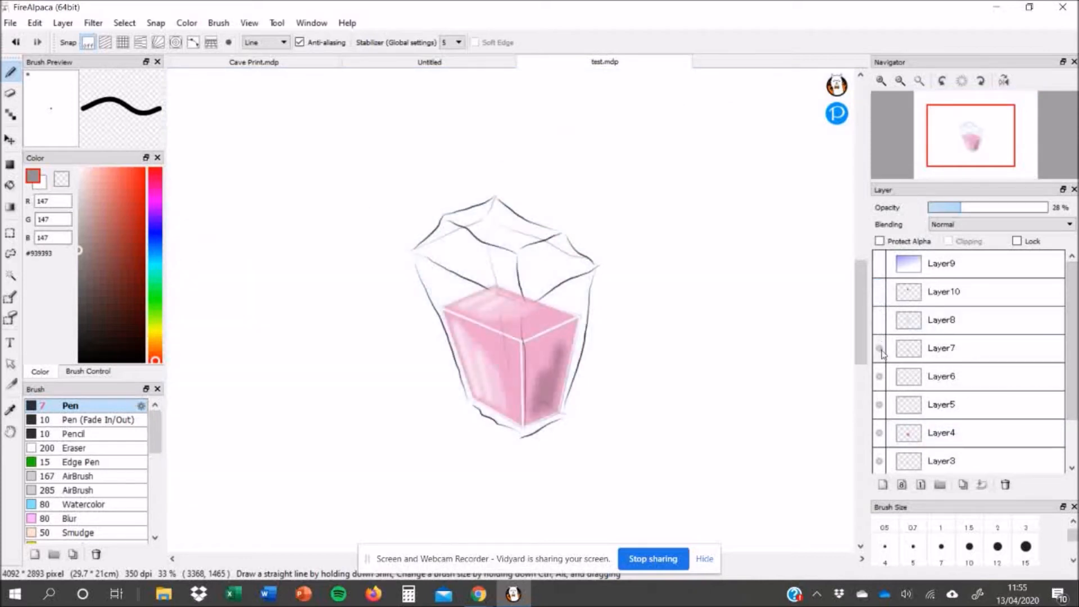
click(880, 351)
click(880, 377)
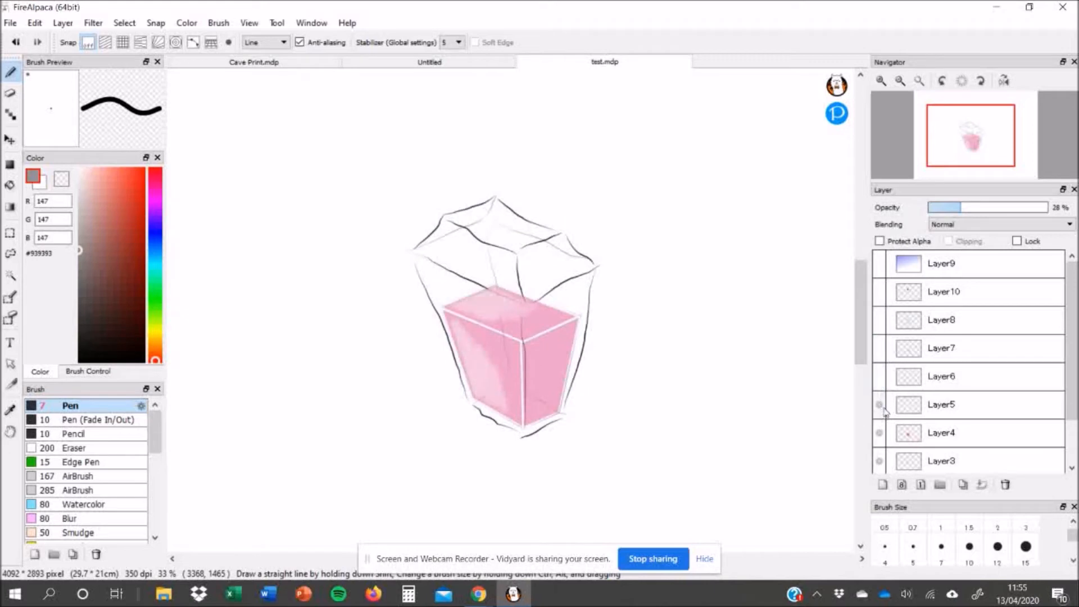
click(880, 405)
click(880, 433)
click(881, 460)
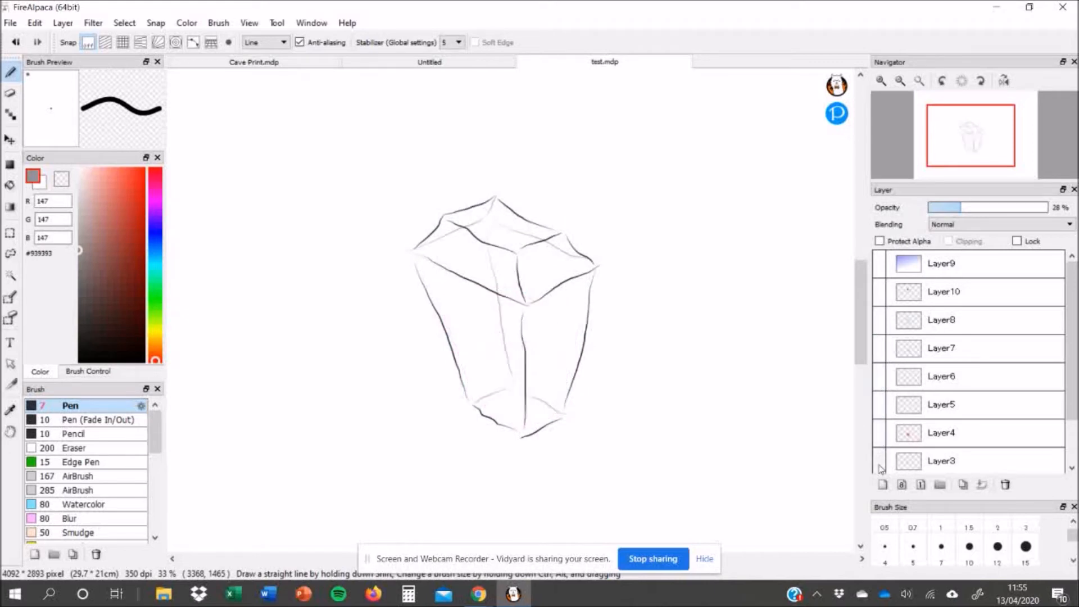
- Hide Layer2 and Layer1, show Layer1 alone again and set its opacity to 41 %
scroll(883, 466, down, 2)
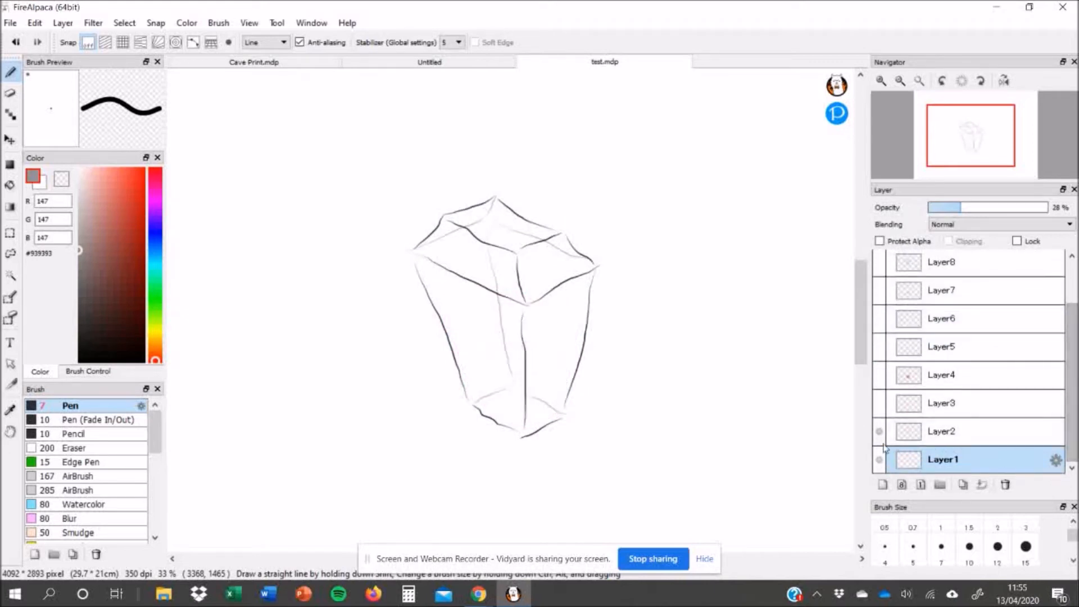
click(880, 432)
click(880, 461)
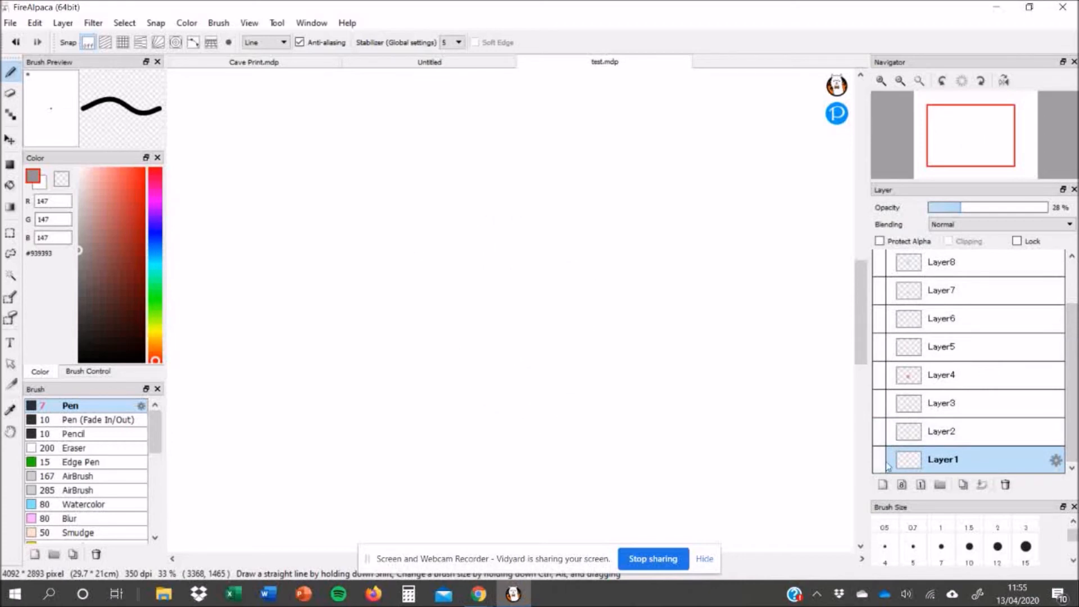
click(880, 461)
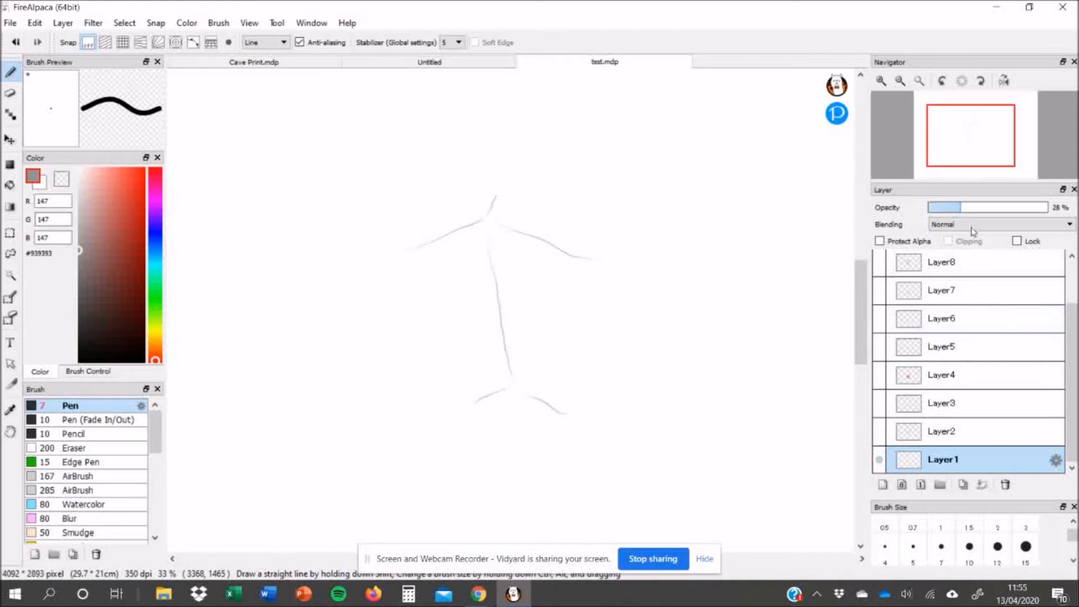
drag(961, 214, 1052, 213)
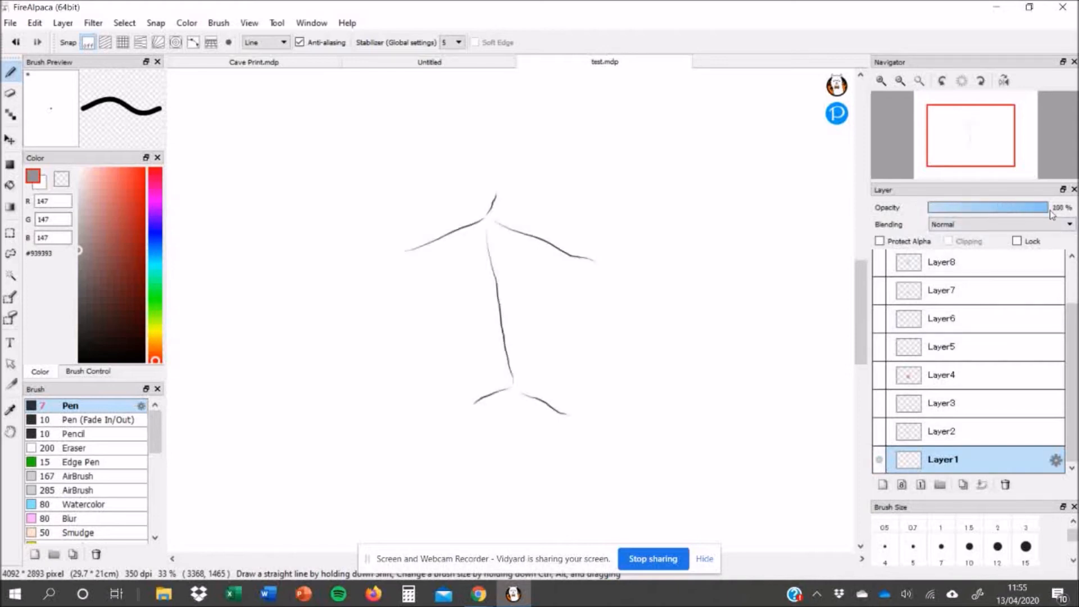
drag(1047, 212, 981, 210)
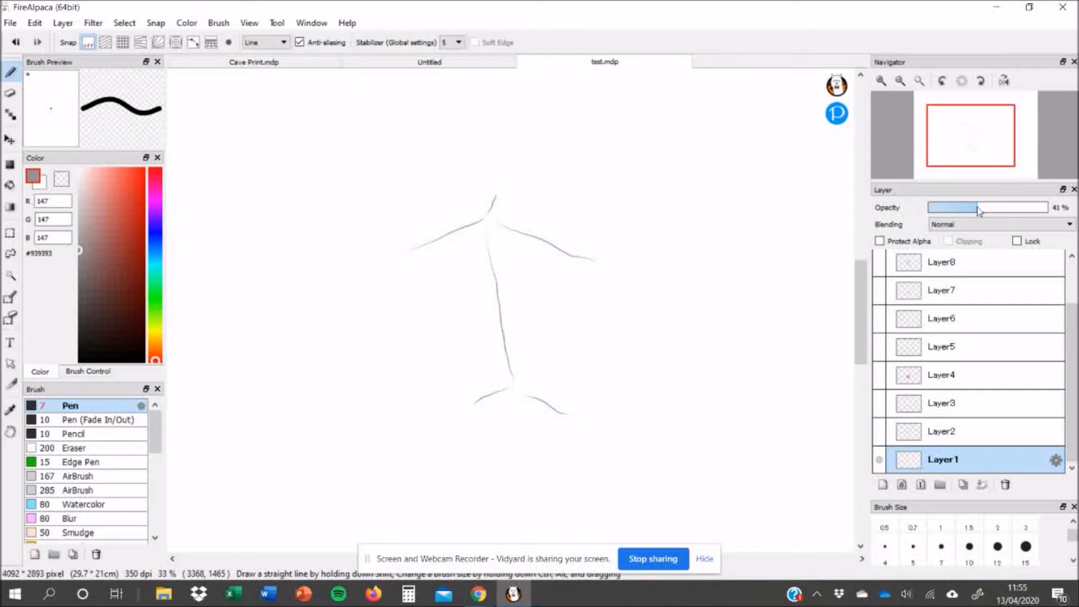
- Select Layer2, show Layer2 and Layer3, then hide Layer2 and Layer1 again
click(936, 436)
click(880, 433)
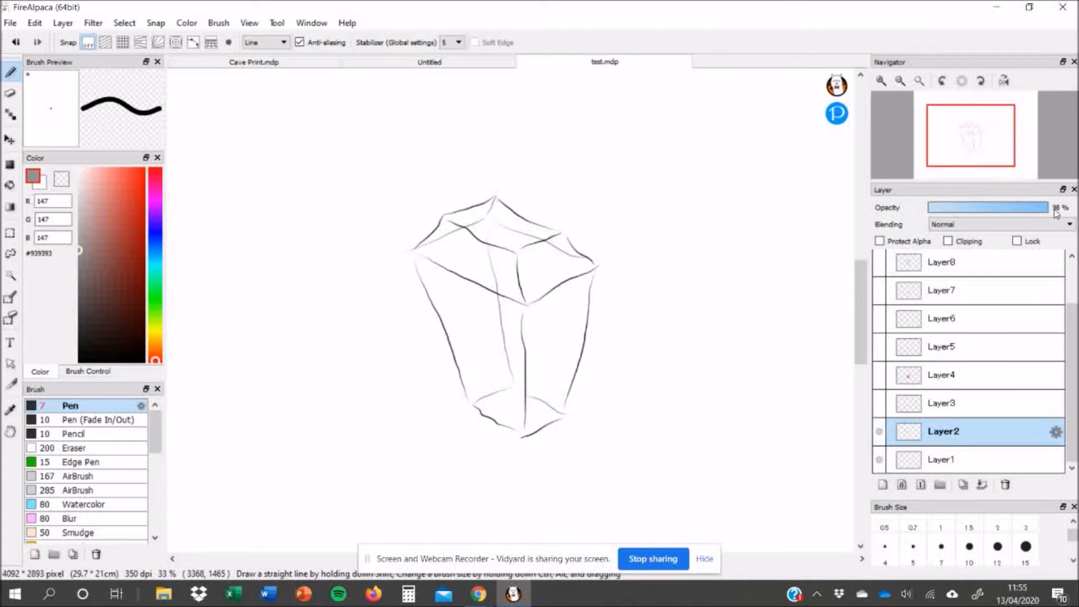
click(880, 404)
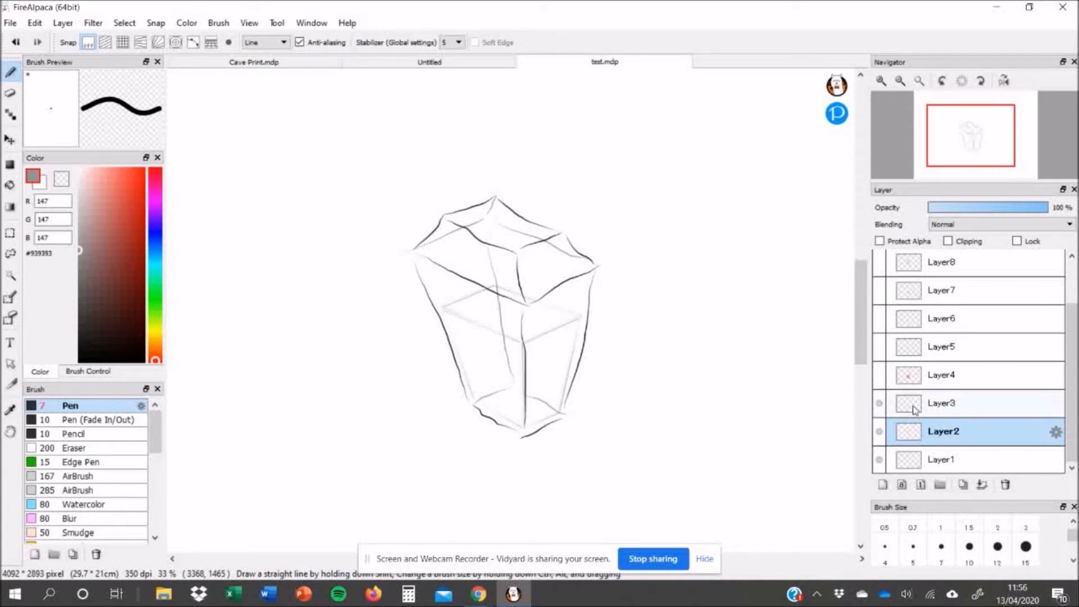
click(880, 431)
click(880, 461)
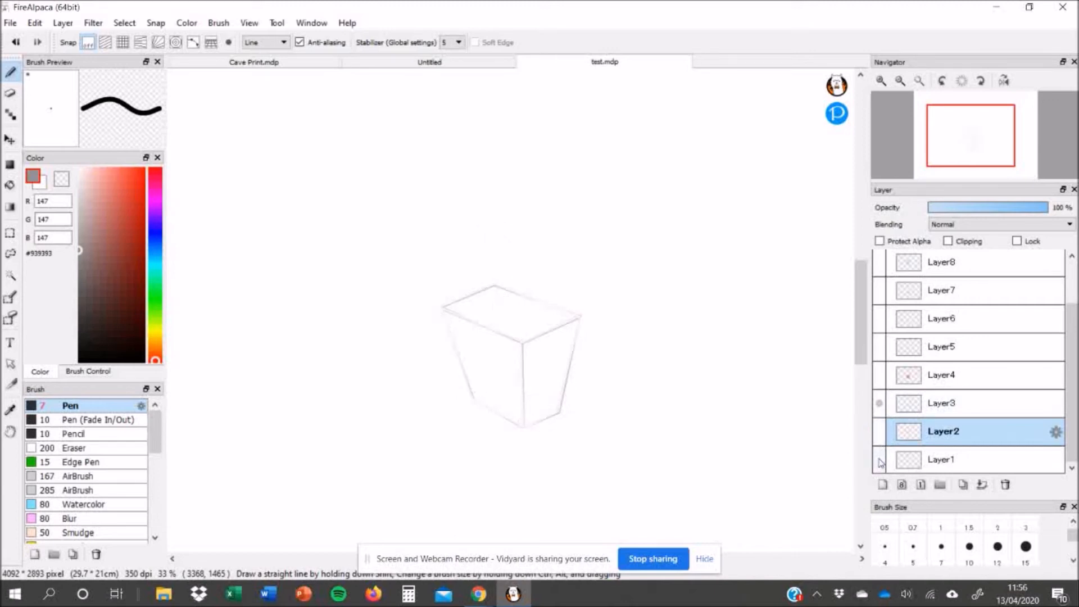
- Show Layer4 and Layer5 again and set the selected Layer2's opacity to 100 %
click(880, 376)
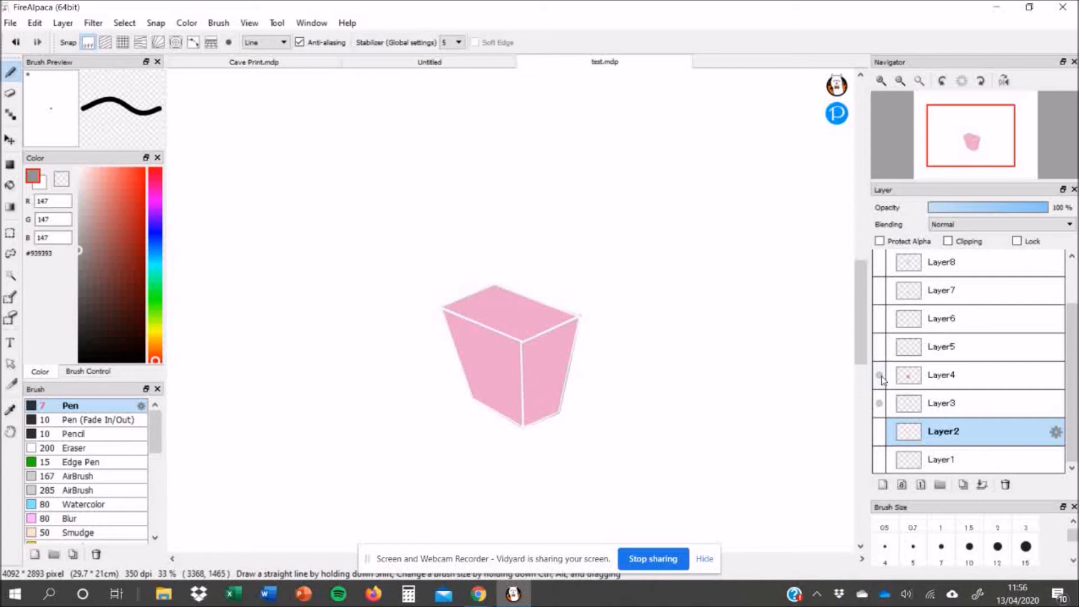
click(881, 348)
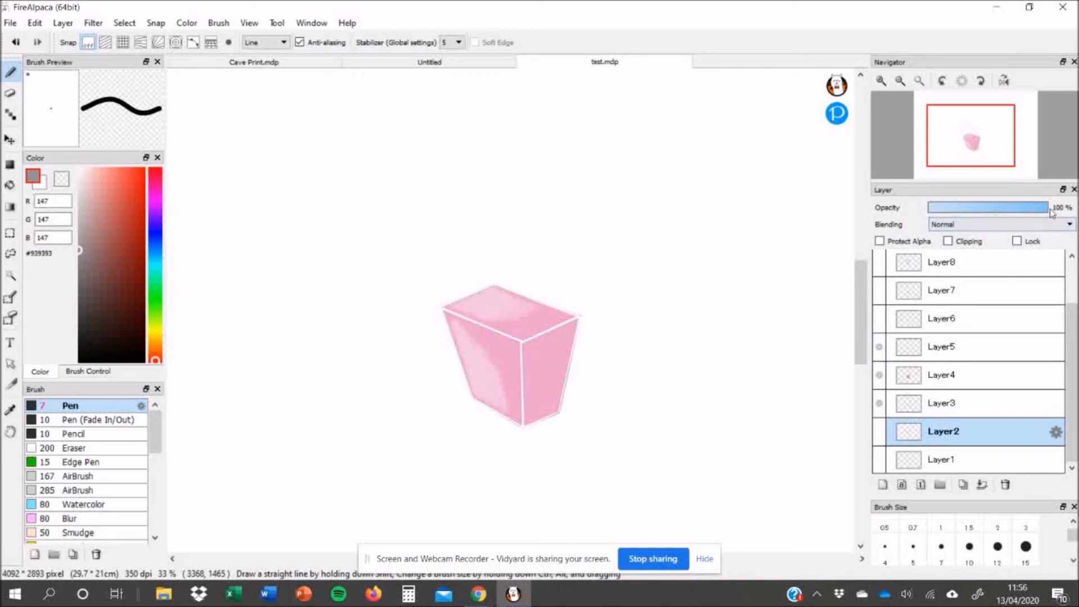
mouse_move(1047, 212)
mouse_down()
mouse_move(944, 213)
mouse_move(1053, 214)
mouse_up()
- Select Layer6, make it visible and set its opacity to 100 %
click(908, 323)
click(880, 323)
drag(935, 212, 1053, 210)
- Show Layer7, select it and set its opacity to 42 %
click(879, 291)
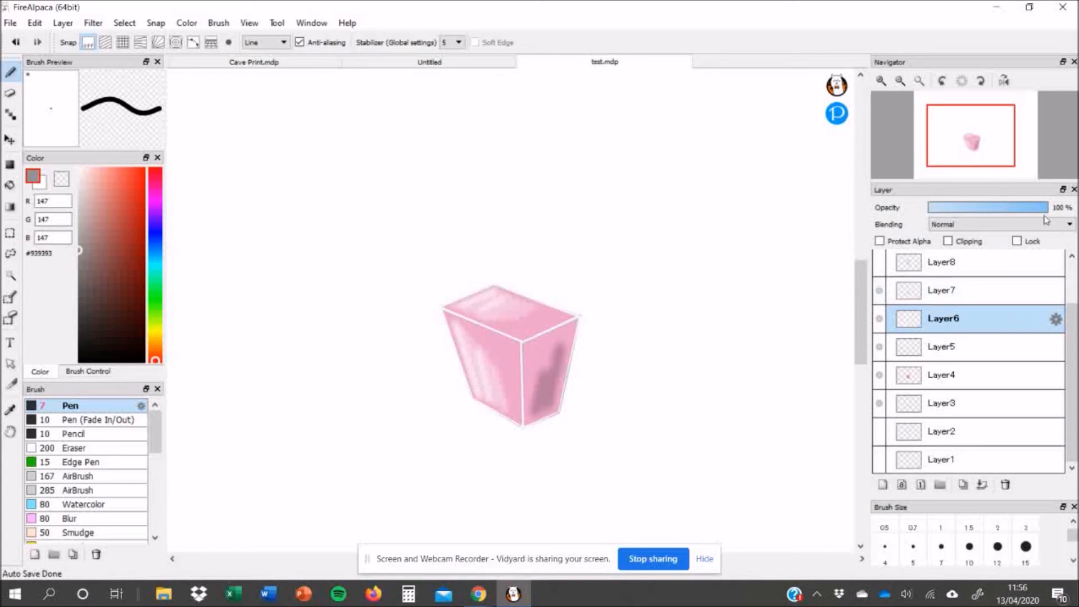
click(978, 291)
mouse_move(977, 211)
mouse_down()
mouse_move(1053, 212)
mouse_move(979, 212)
mouse_up()
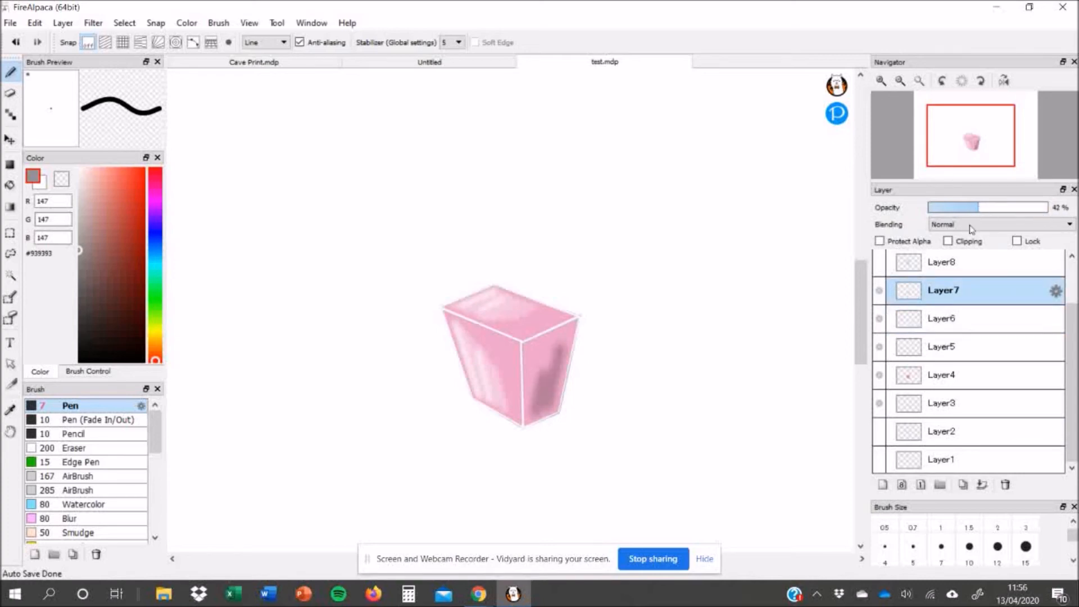
- Make Layer8, Layer2 and Layer10 visible to reveal the bottle's top, outline and cap
click(881, 263)
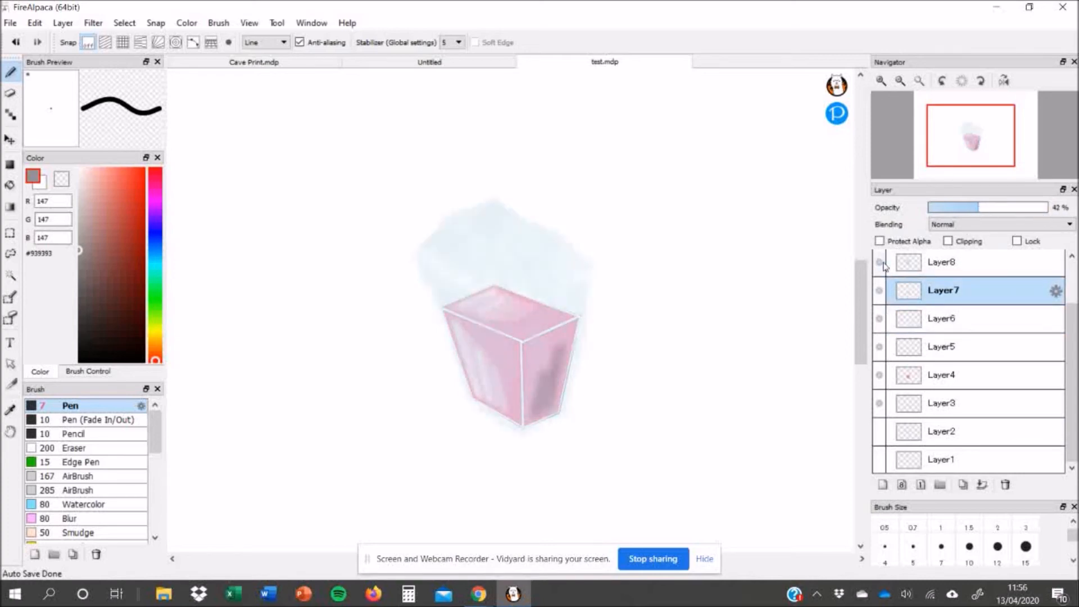
click(879, 431)
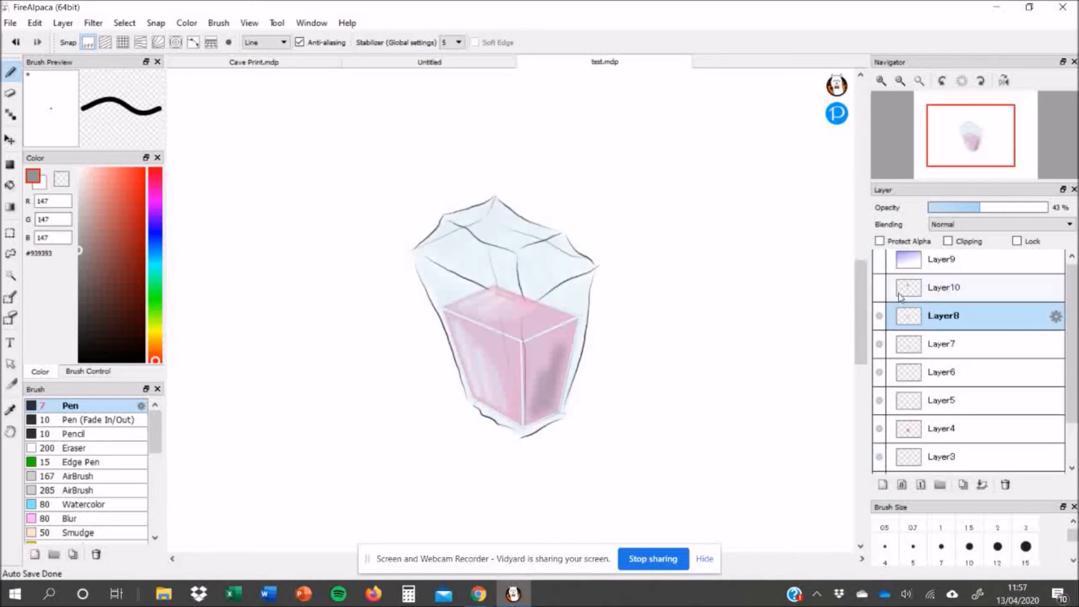
click(880, 288)
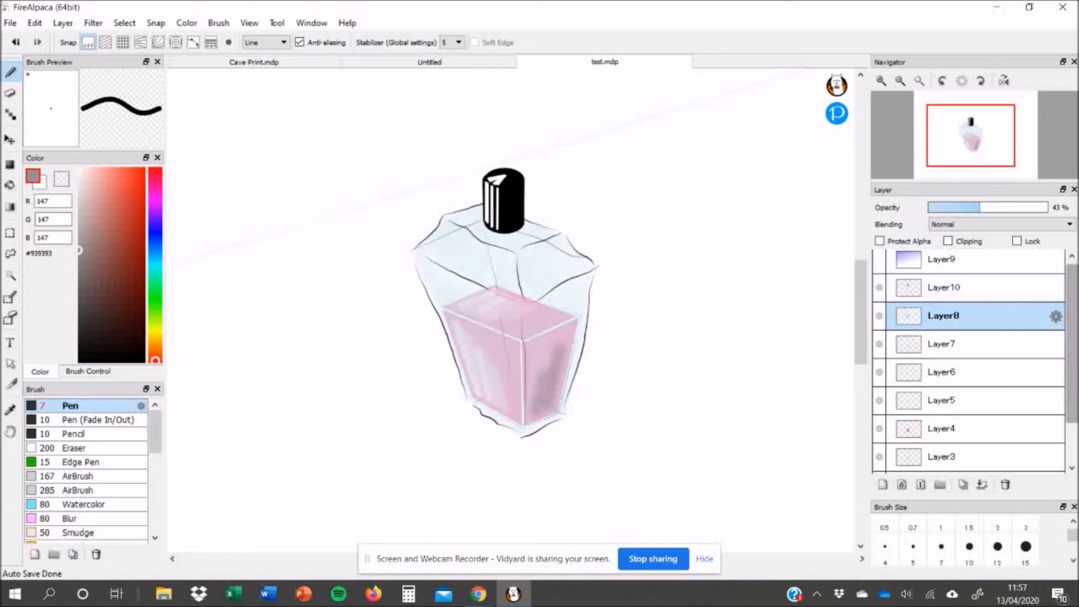
- Show the gradient Layer9 and move it to the bottom of the layer stack
scroll(994, 298, up, 1)
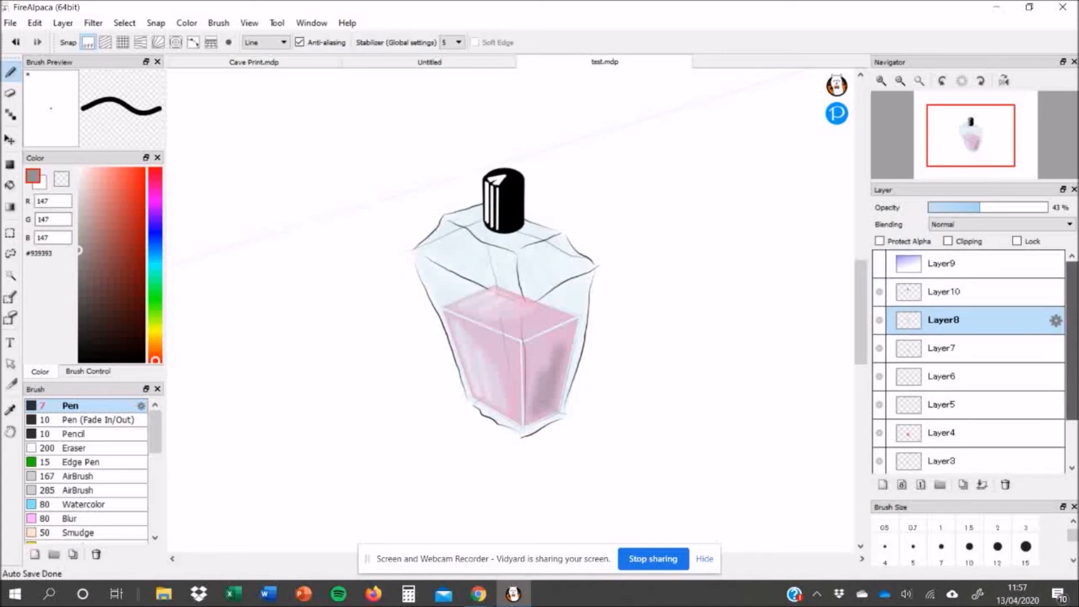
click(879, 265)
drag(943, 264, 950, 473)
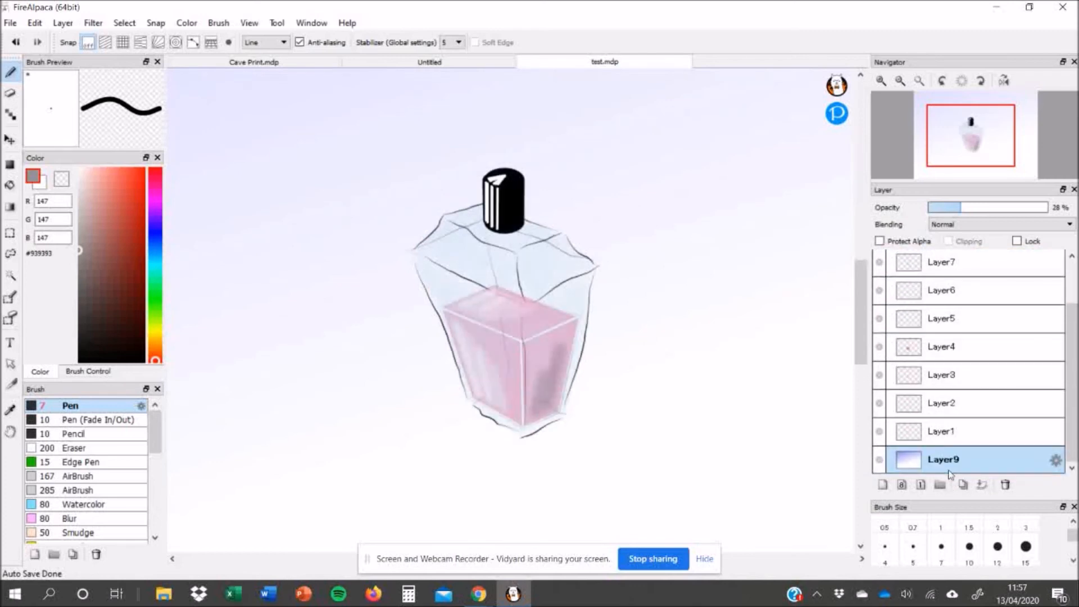
- Move Layer2 up in the stack so it sits between Layer10 and Layer8
click(944, 409)
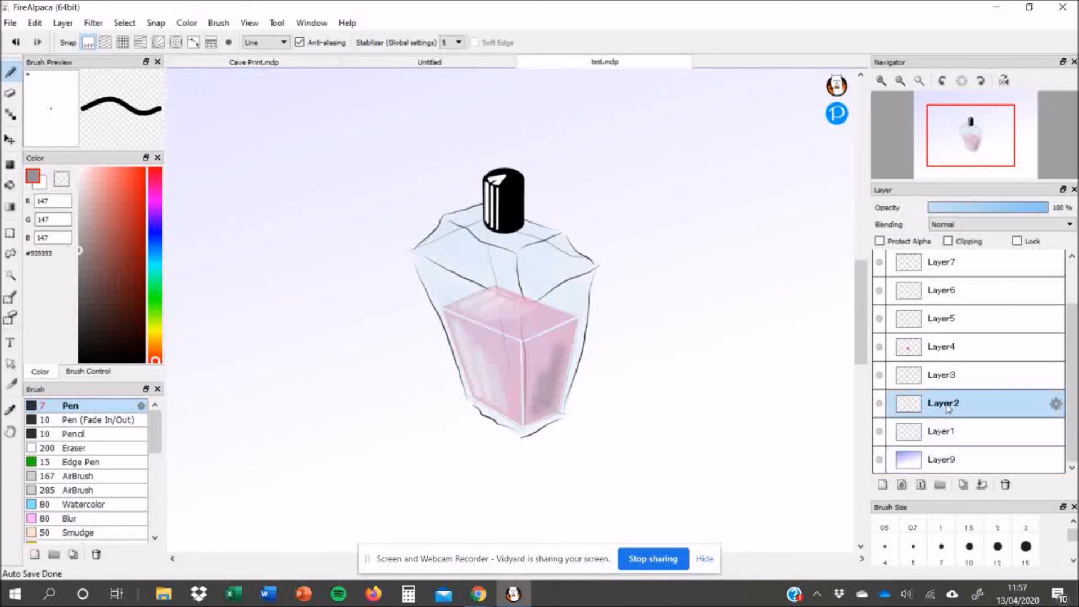
drag(948, 405, 956, 303)
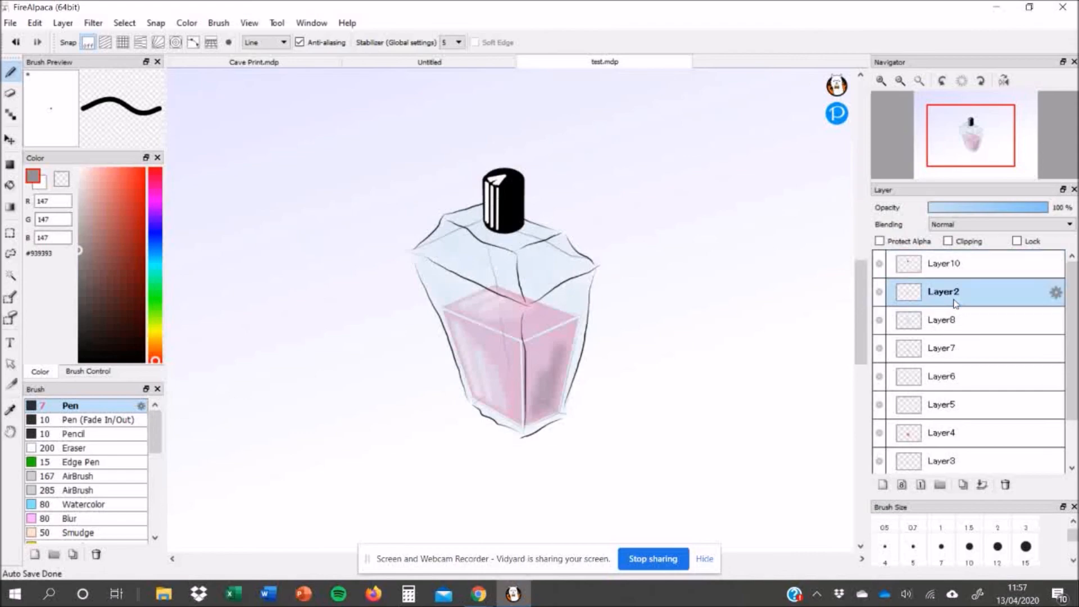